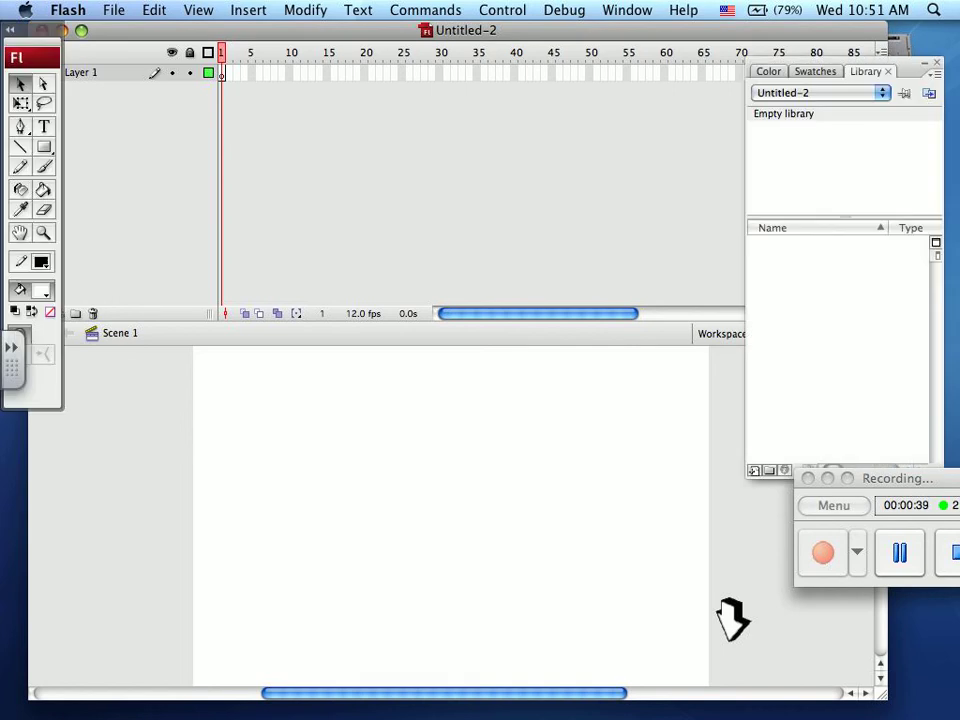
Start importing the Illustrator file portrait_harrison.ai to the stage.
key(ctrl+F2)
key(Down)
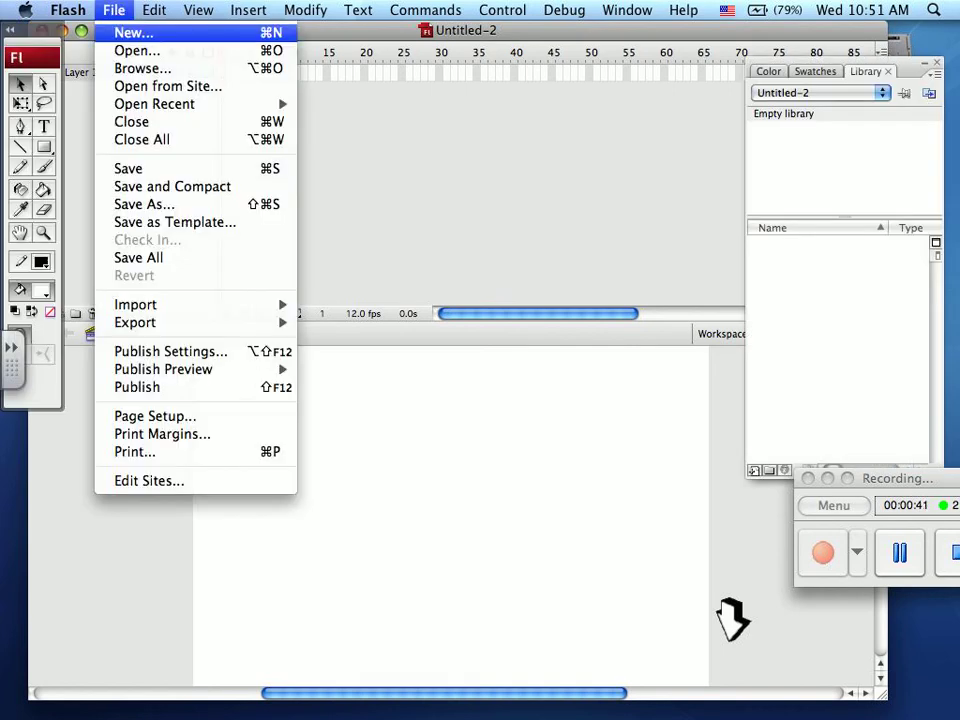
key(Down)
key(Down)
key(Down)
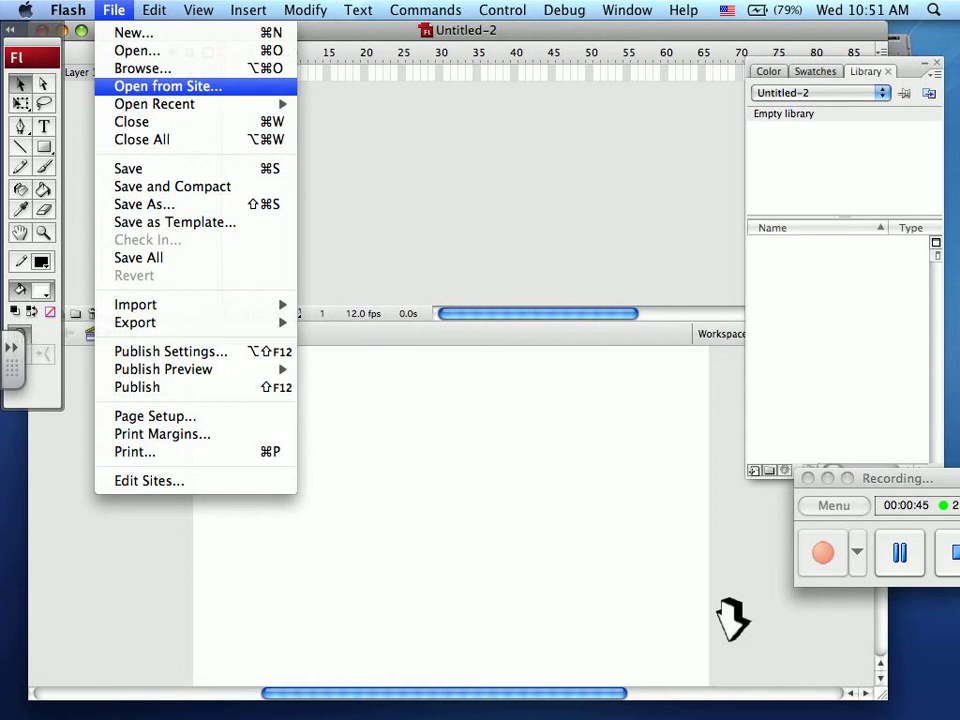
key(Down)
key(Down)
key(Down)
key(Down)
key(Down)
key(Down)
key(Down)
key(Down)
key(Down)
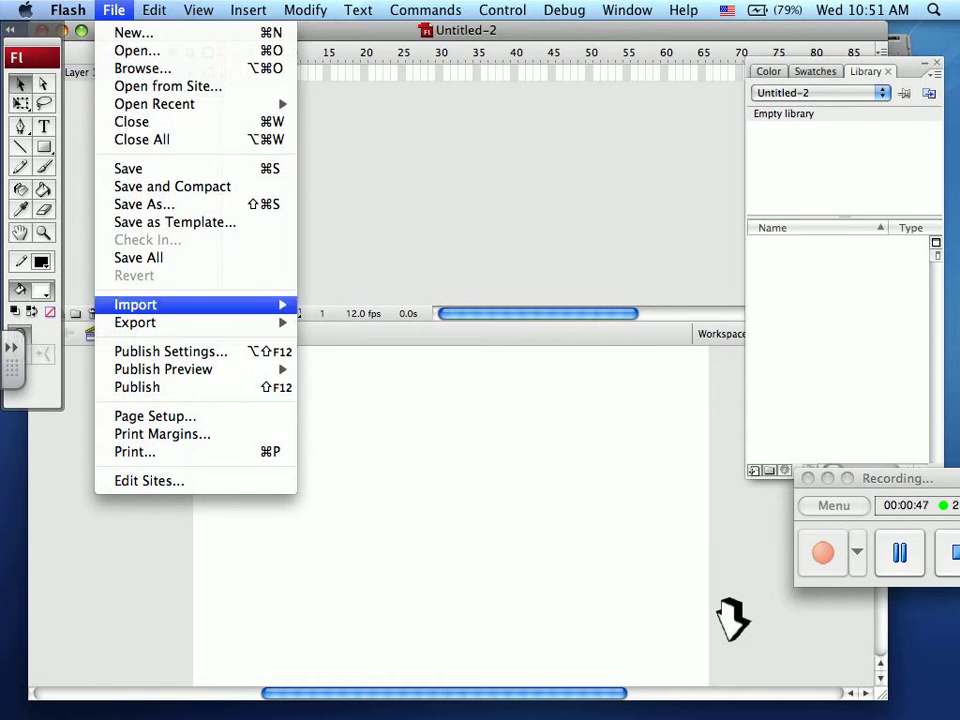
key(Right)
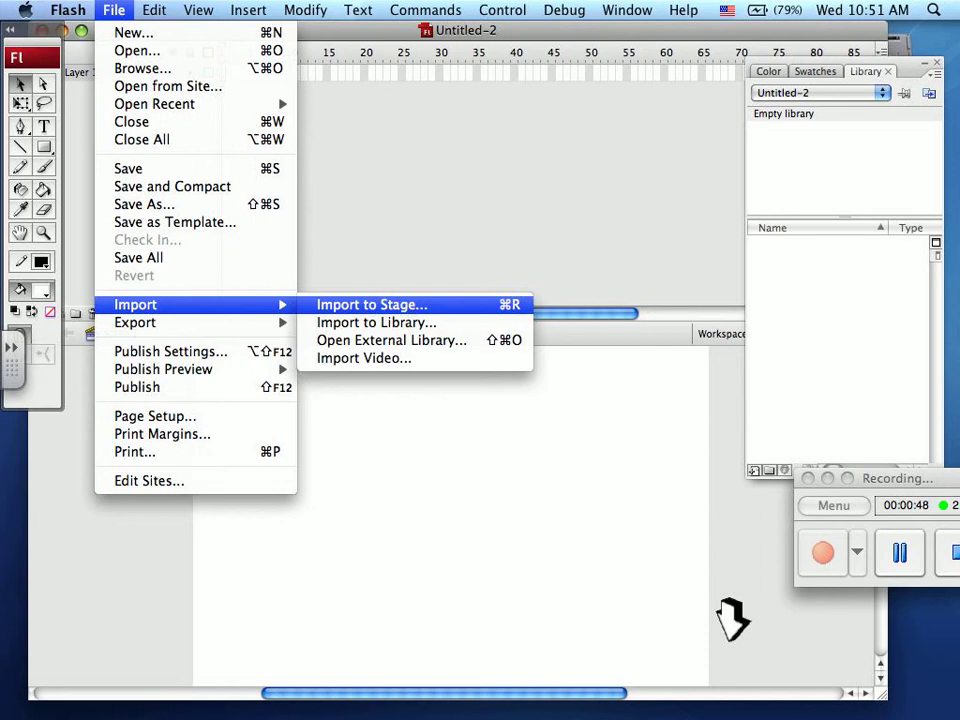
key(Return)
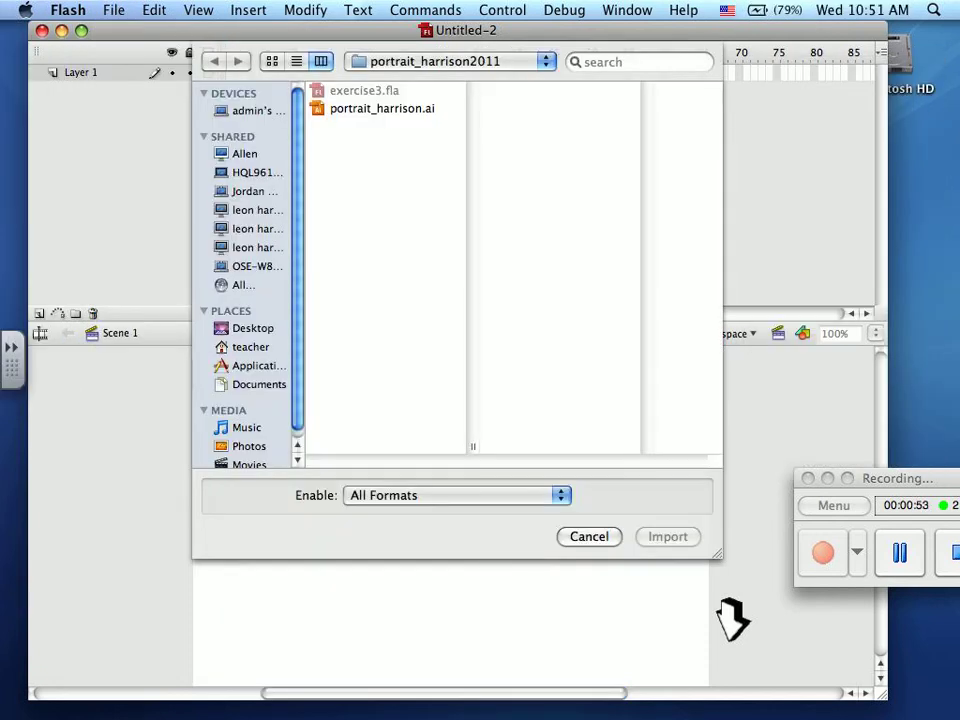
key(Down)
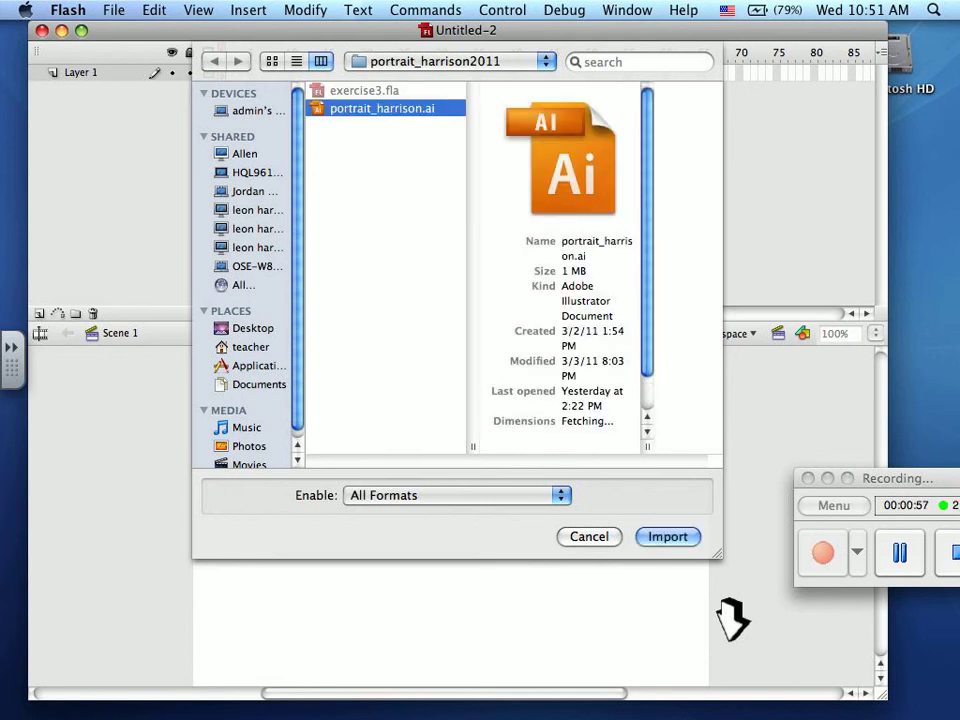
key(Return)
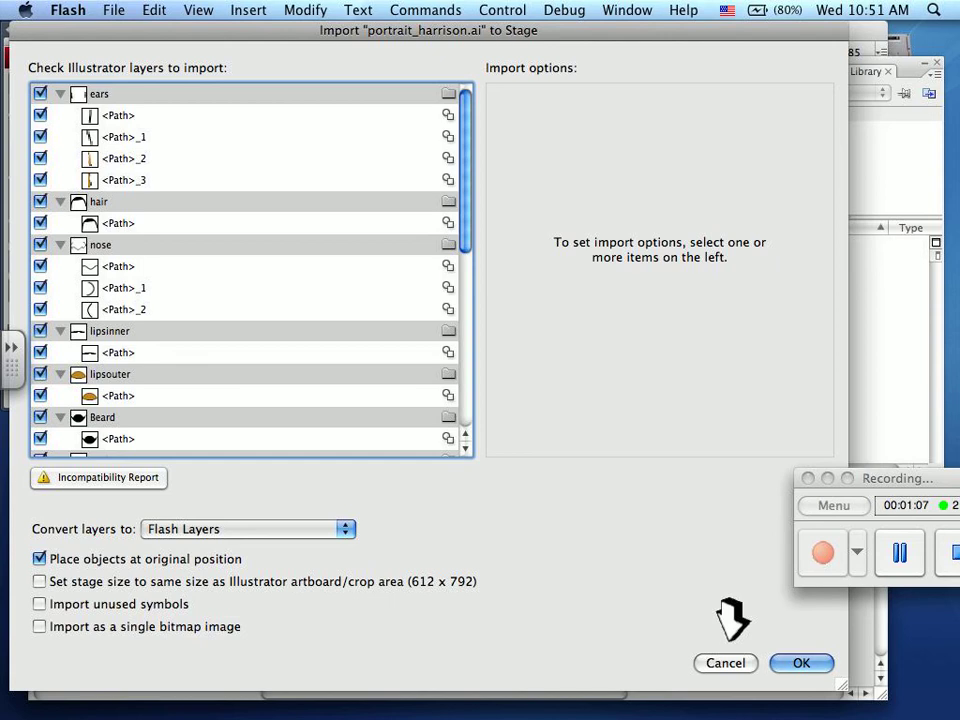
Collapse every Illustrator layer group in the import layer list, from ears down to Template Photo.
key(Left)
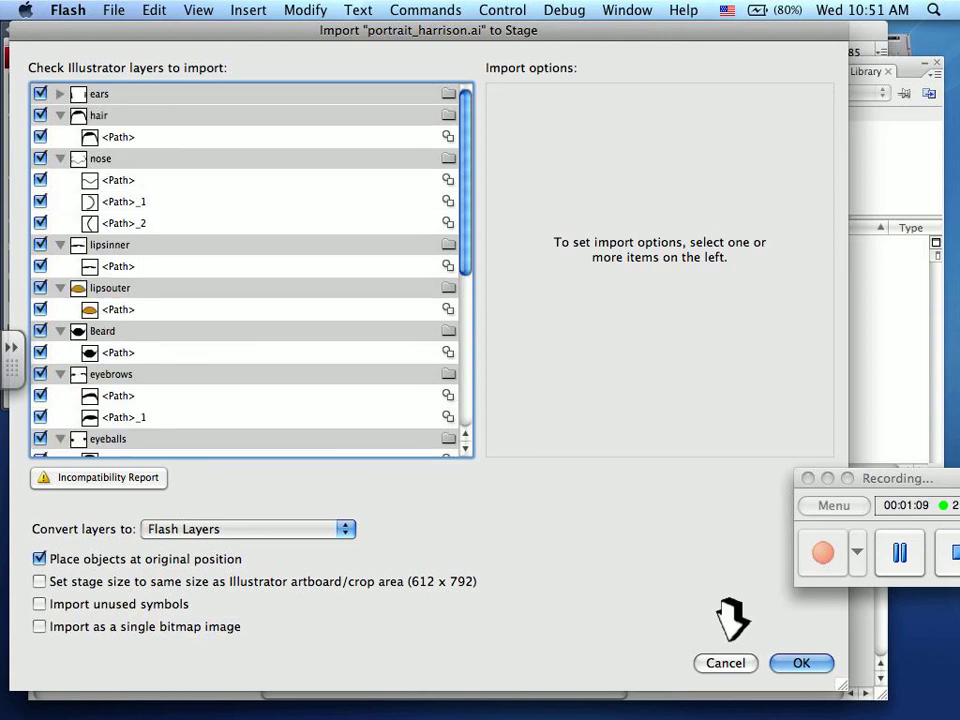
key(Down)
key(Left)
key(Down)
key(Left)
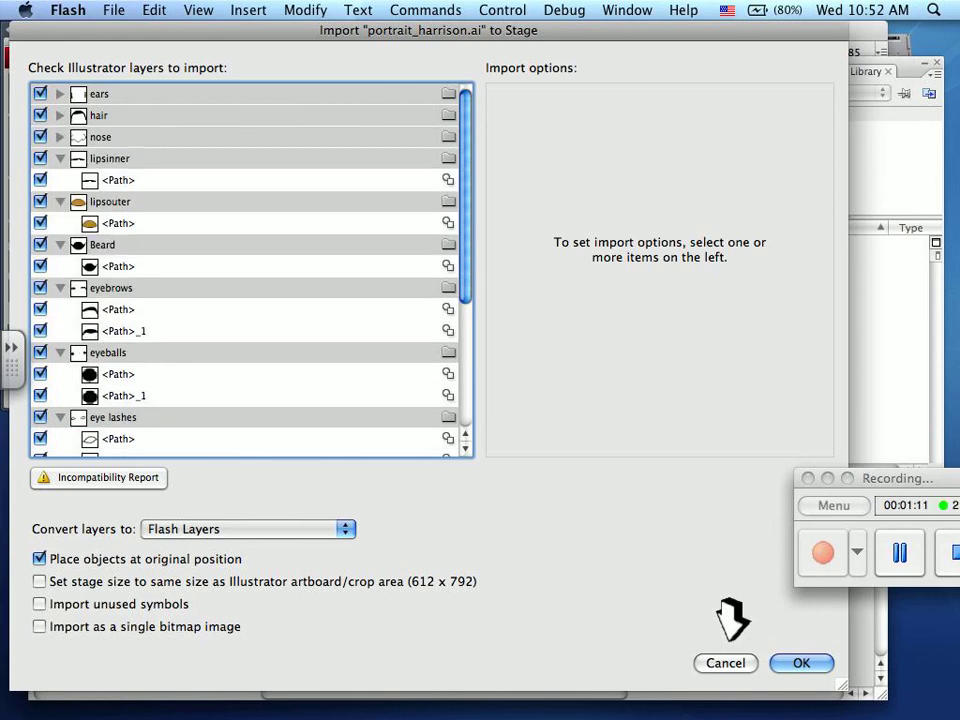
key(Down)
key(Left)
key(Down)
key(Left)
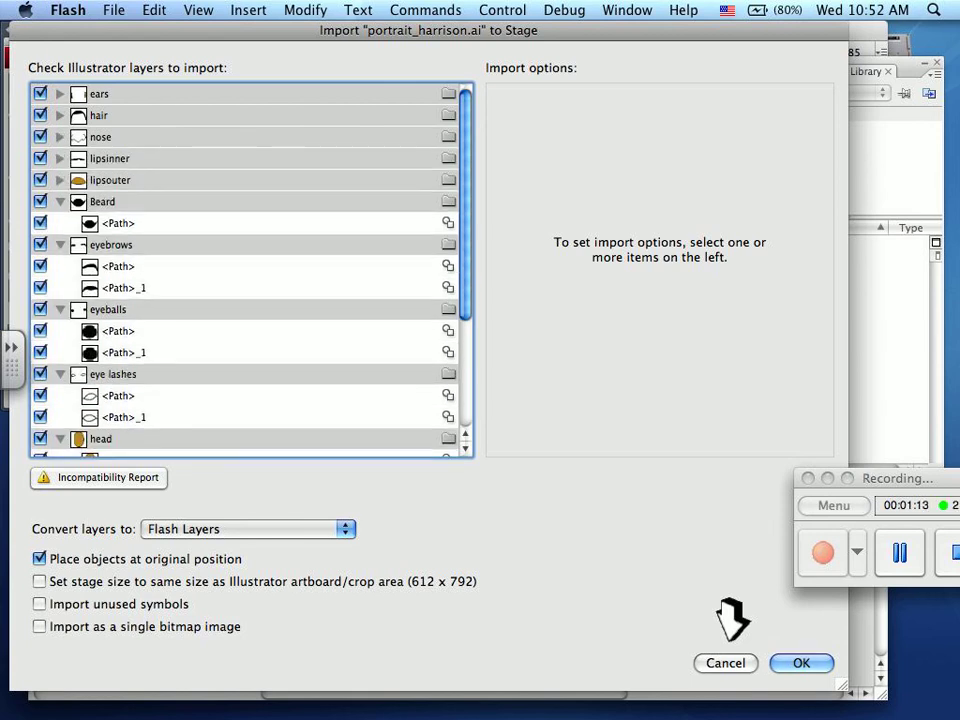
key(Down)
key(Left)
key(Down)
key(Left)
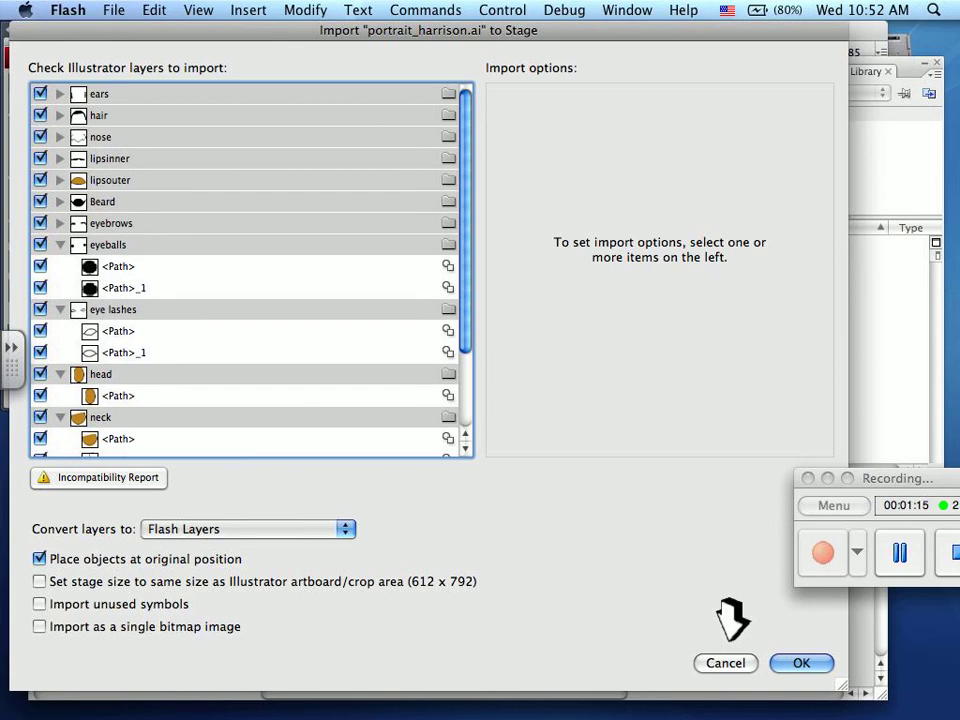
key(Down)
key(Left)
key(Down)
key(Left)
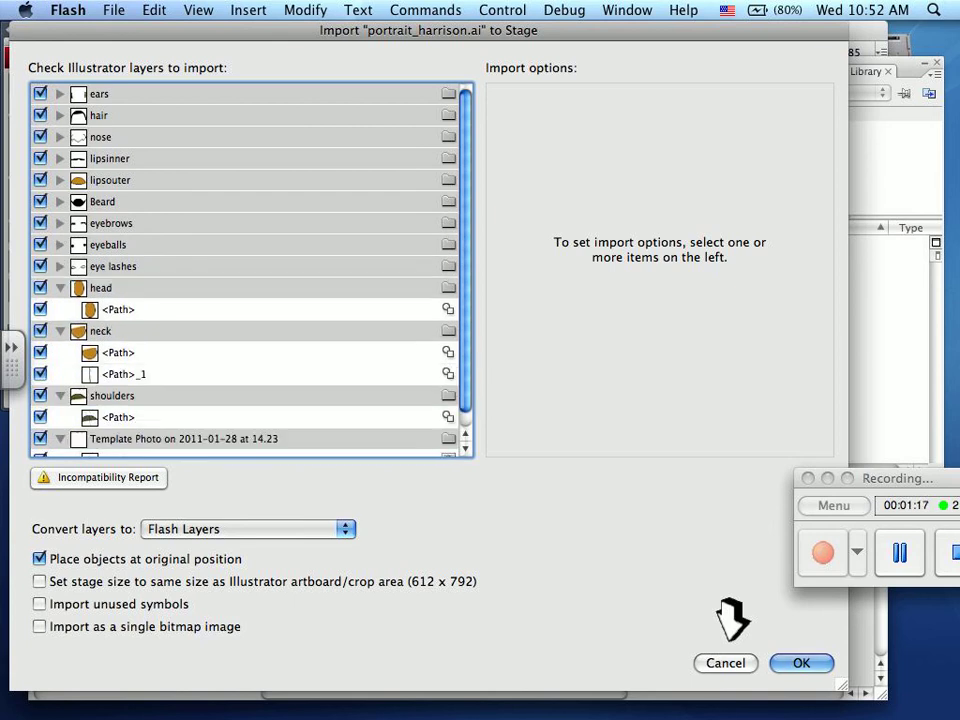
key(Down)
key(Left)
key(Down)
key(Left)
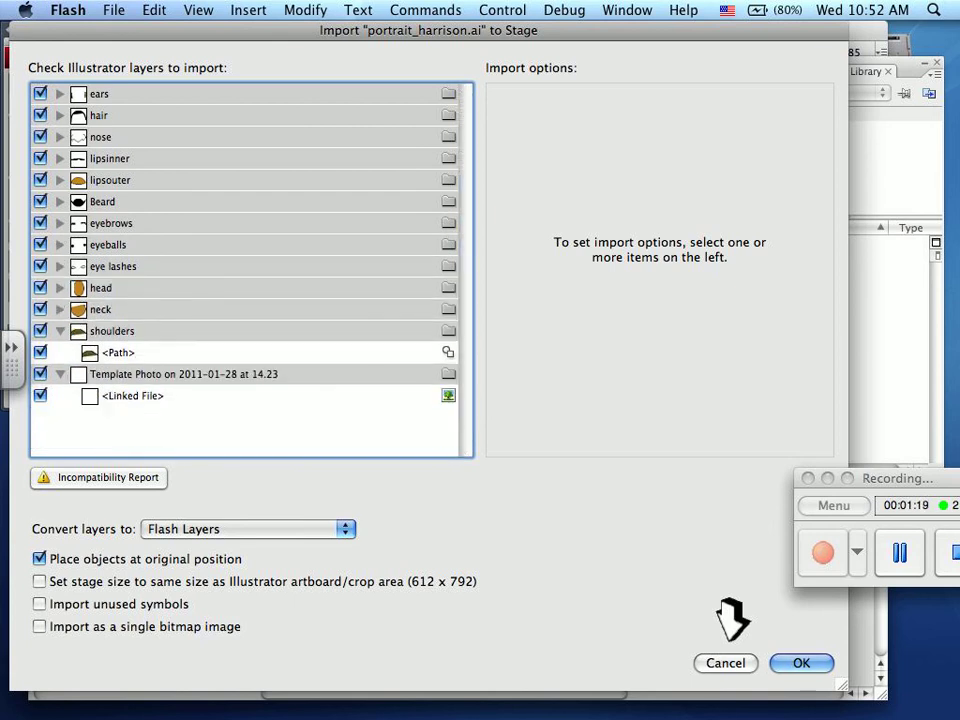
key(Down)
key(Left)
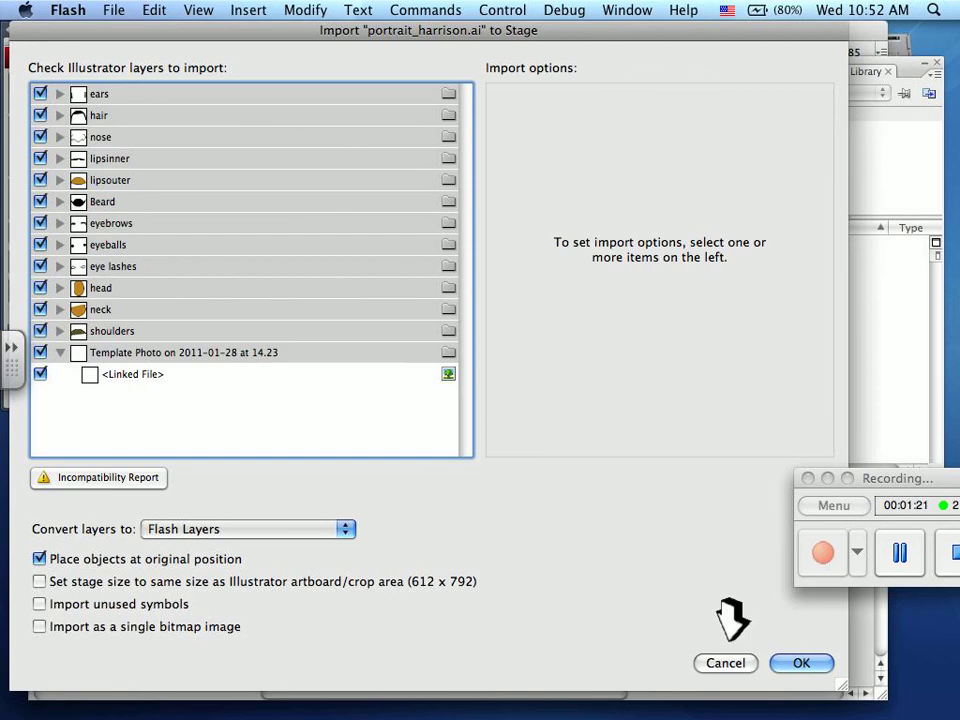
key(Down)
key(Left)
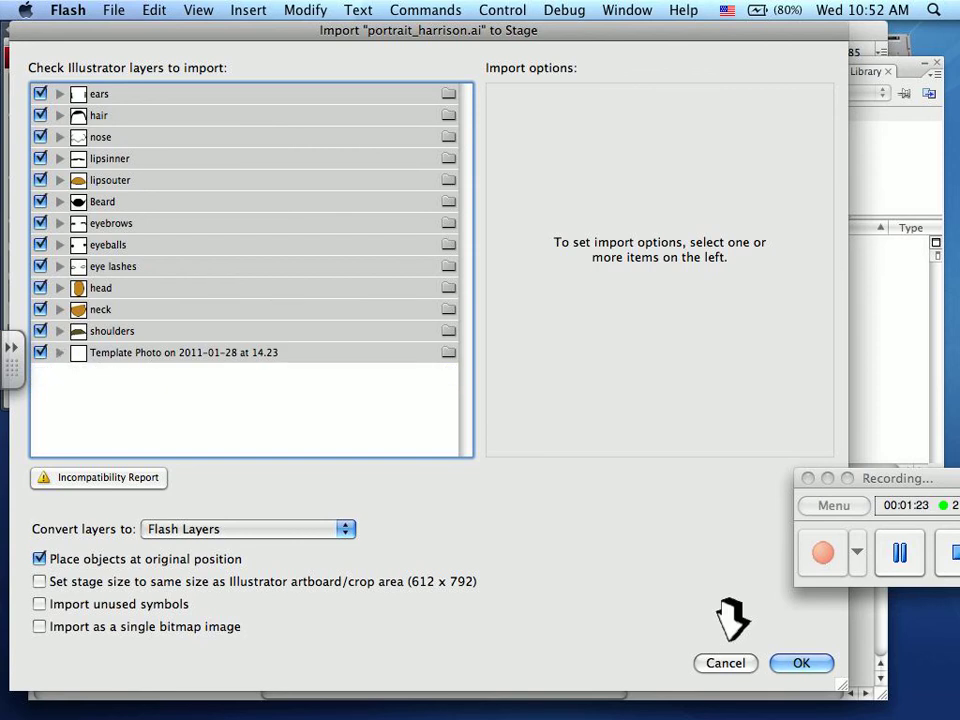
Set all Illustrator layers to import as bitmaps and complete the import as Flash Layers, with objects placed at their original position.
key(Down)
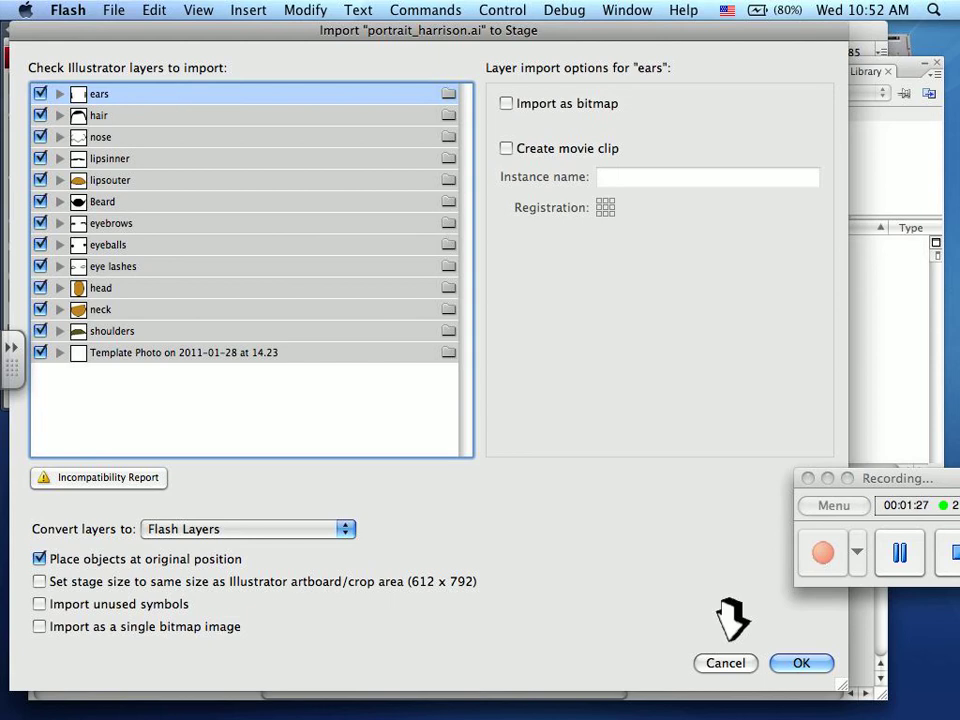
key(super+a)
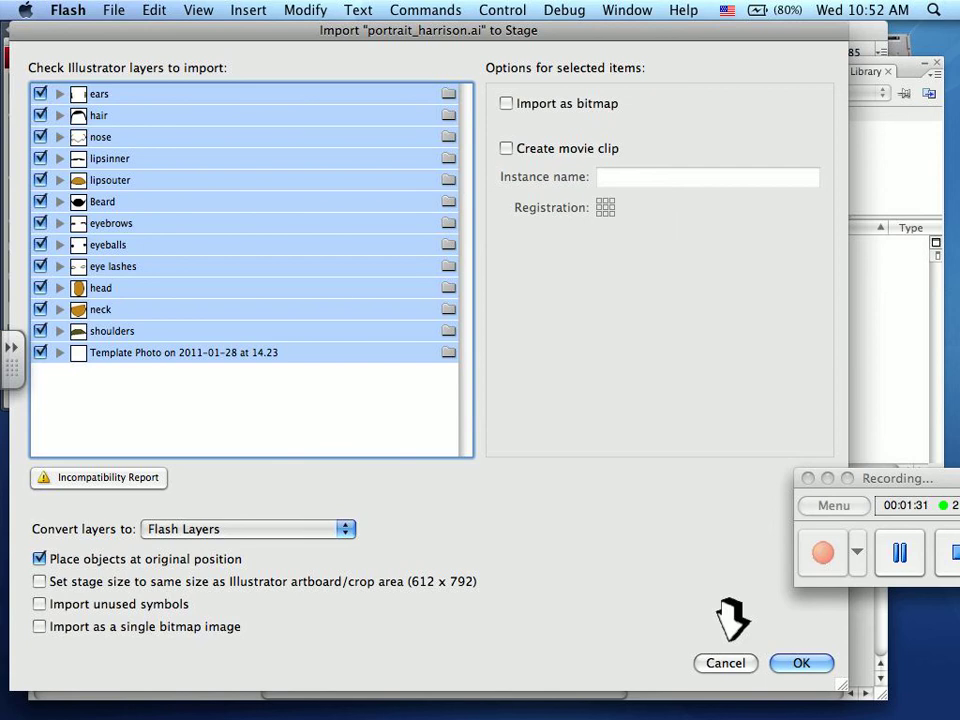
key(space)
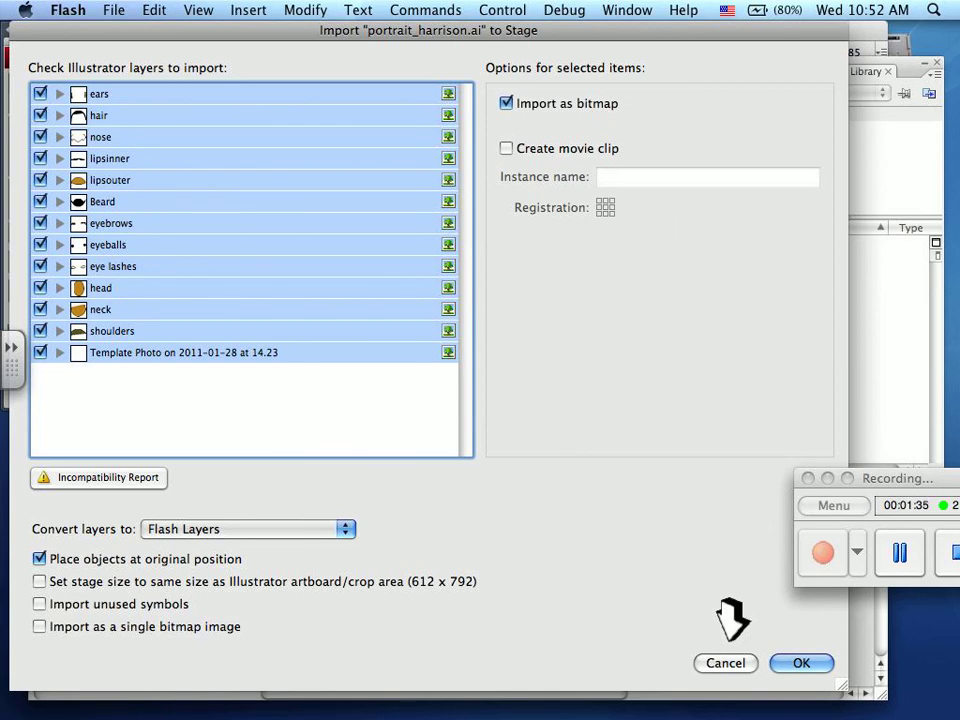
key(Return)
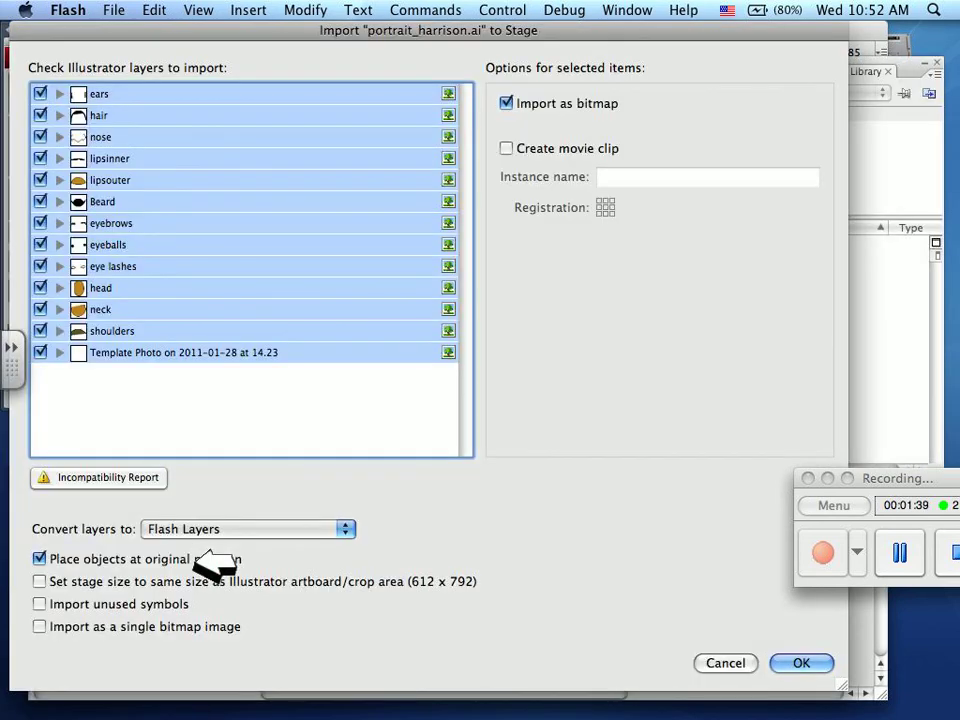
key(Return)
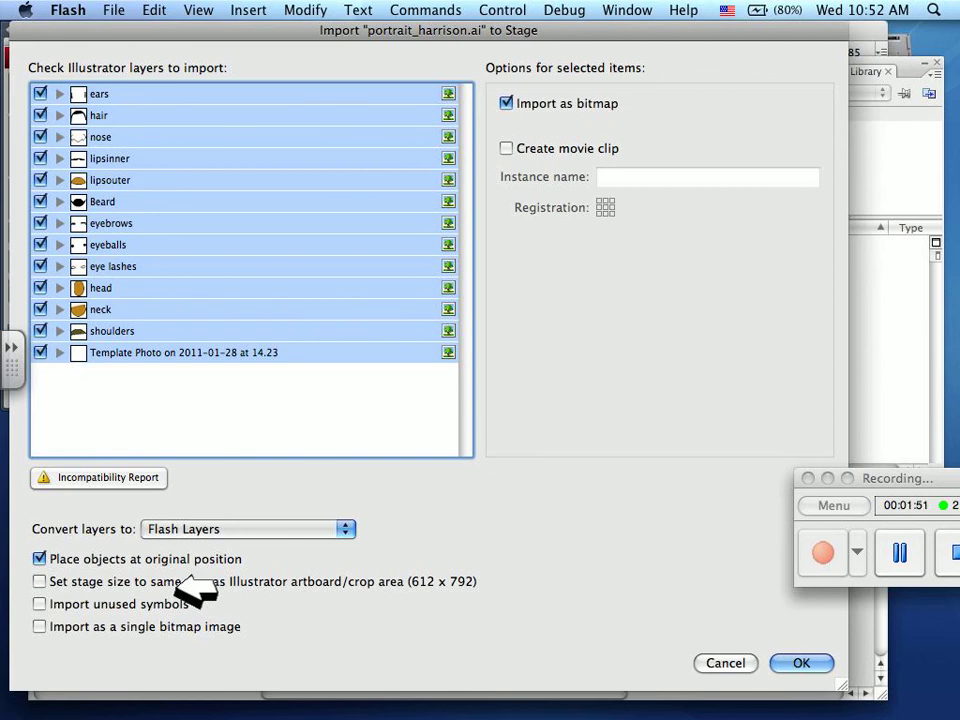
key(Return)
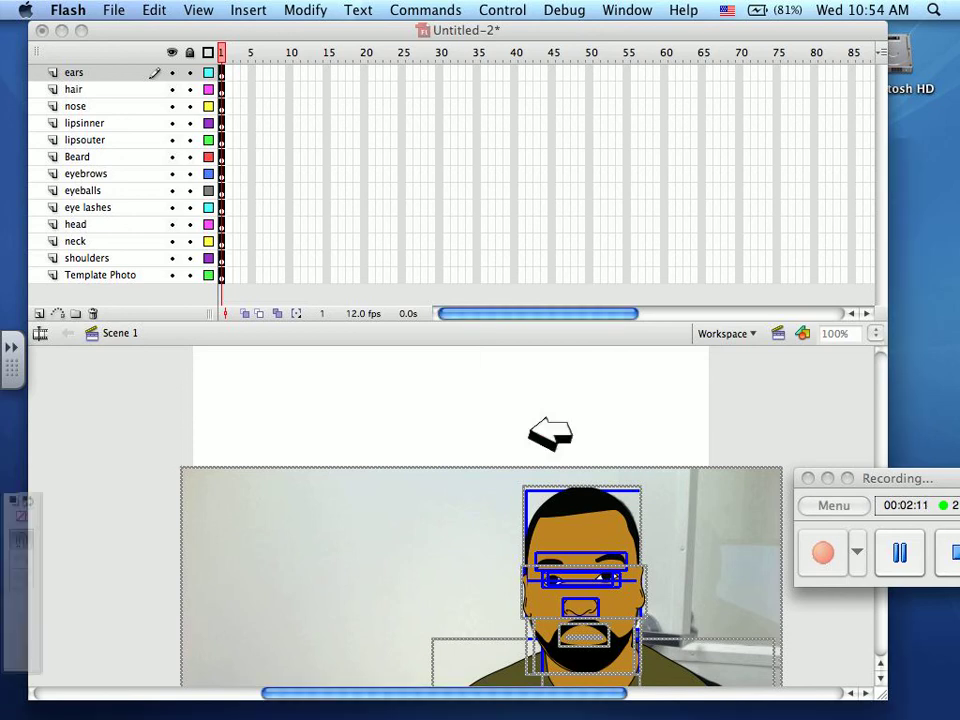
Move the imported artwork up over the stage and scale it down from its lower-right corner with the Free Transform tool.
click(530, 433)
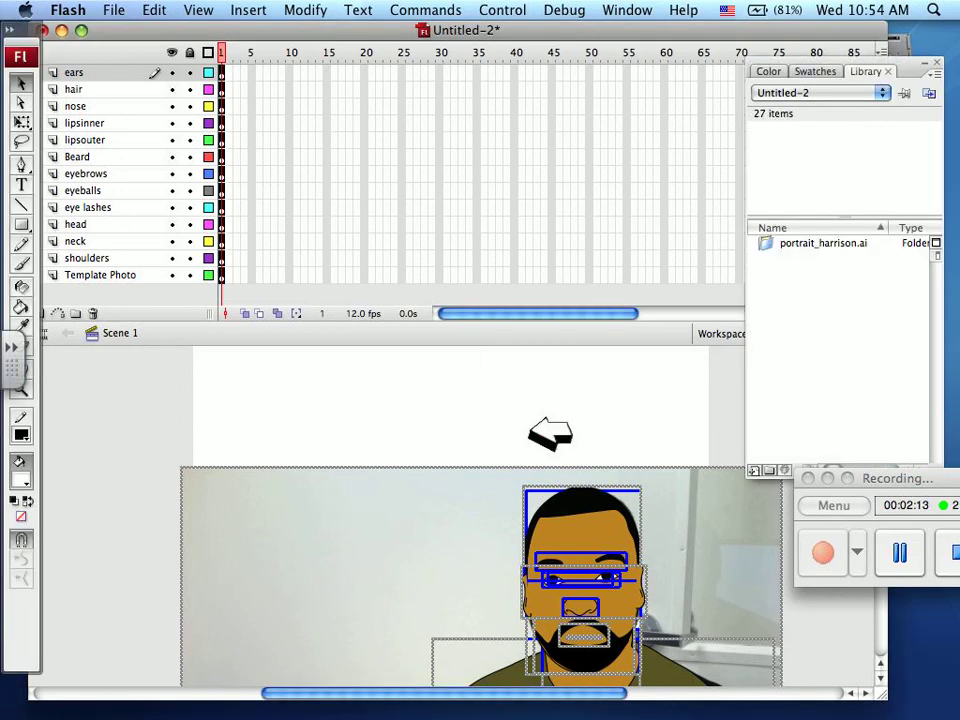
drag(426, 527, 356, 407)
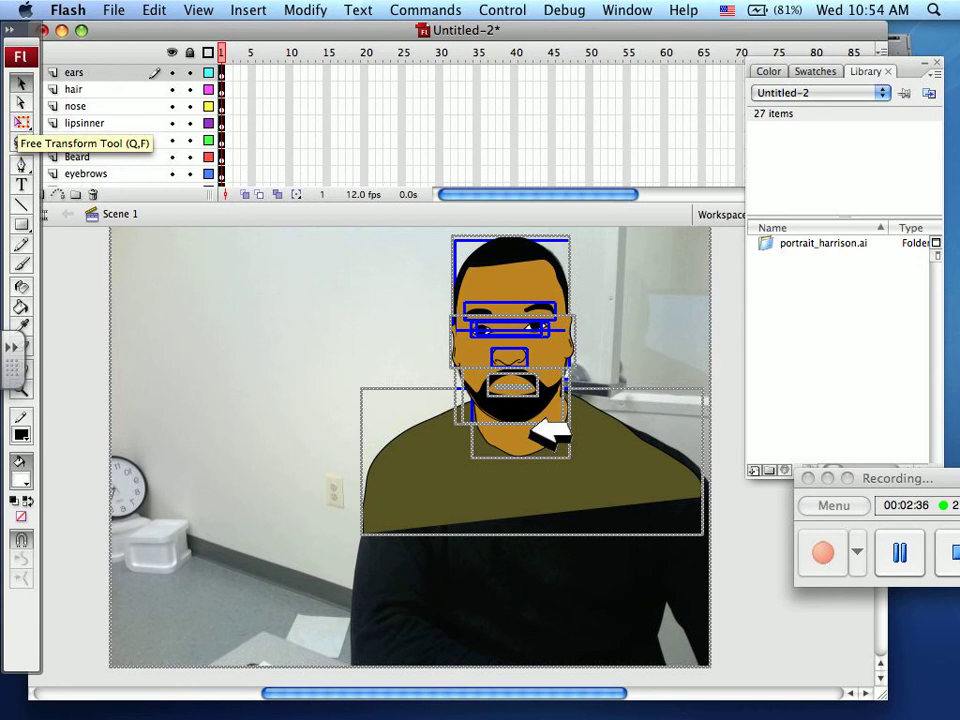
click(21, 122)
click(70, 143)
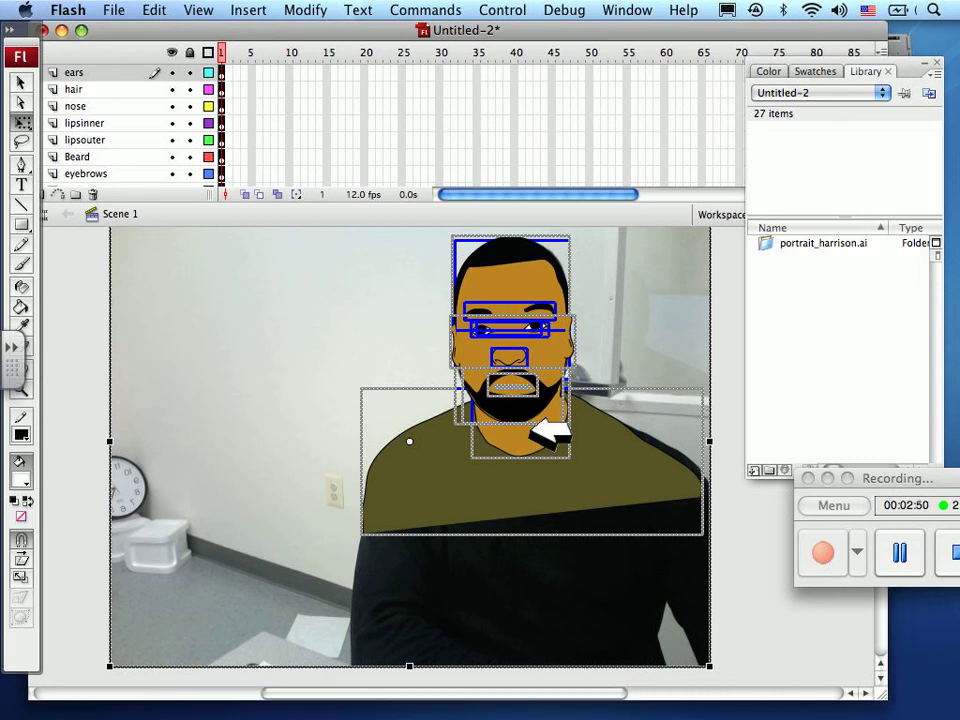
drag(550, 432, 662, 615)
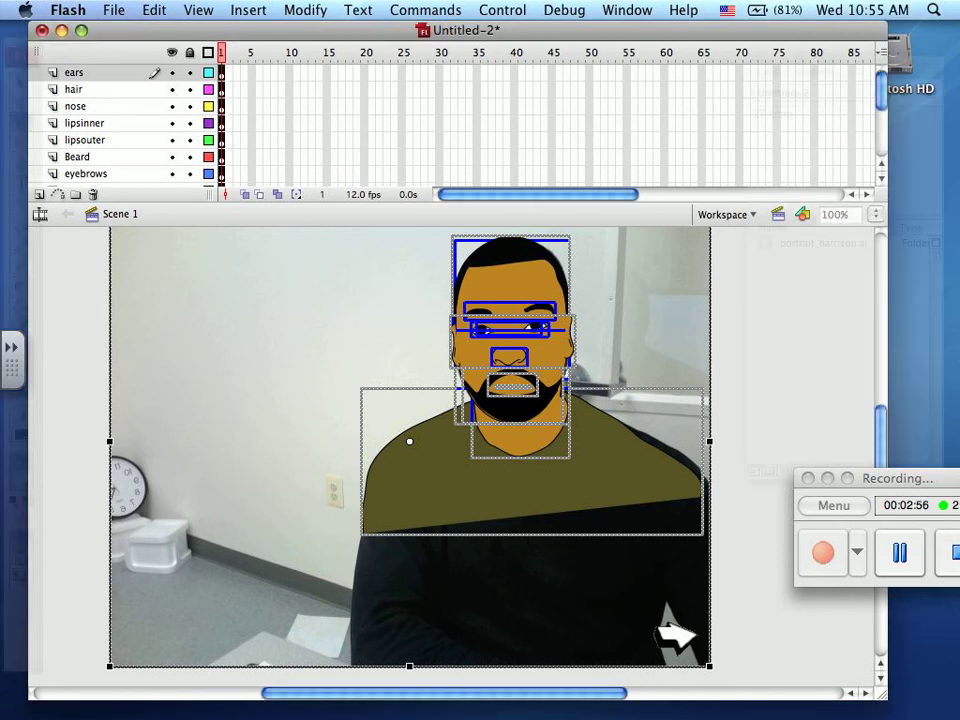
drag(709, 665, 604, 587)
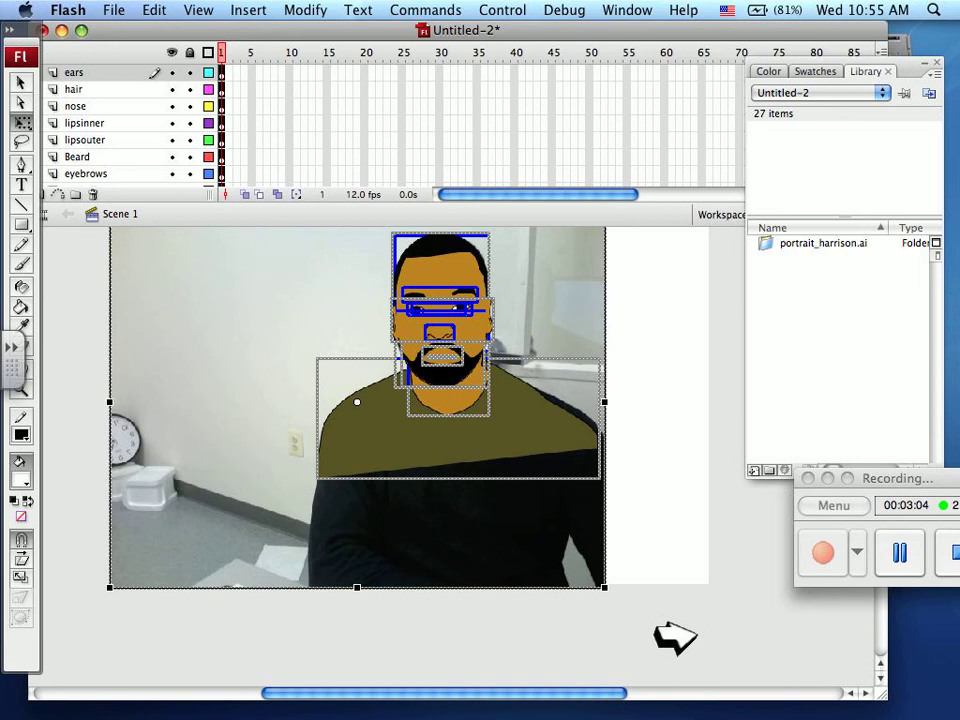
Reposition the whole artwork and enlarge it slightly so the template photo fills the stage edge to edge.
drag(541, 507, 645, 506)
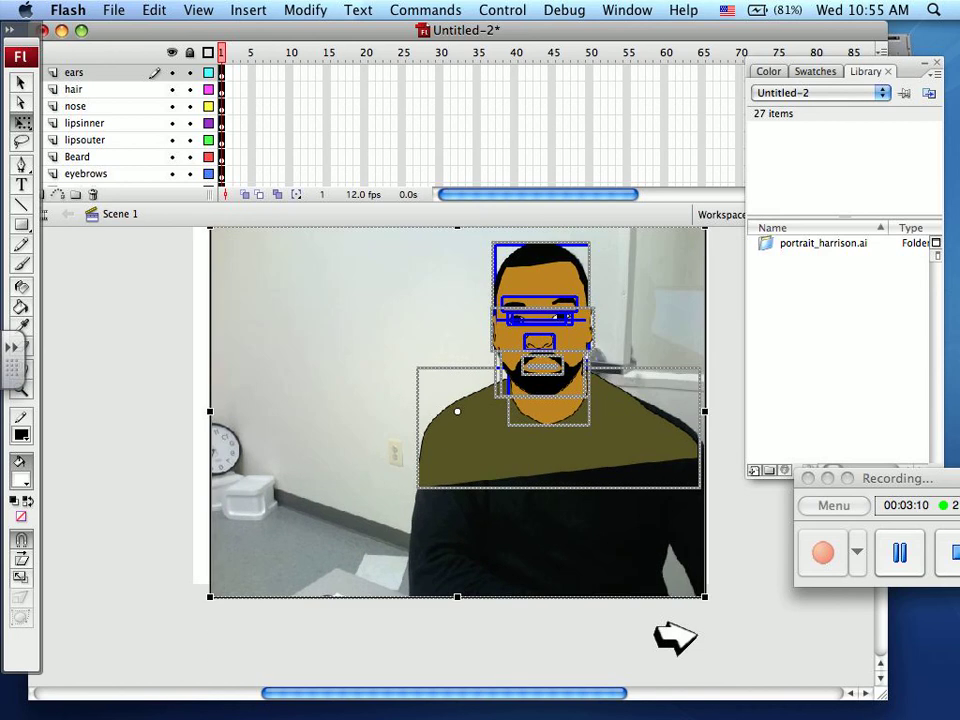
drag(706, 597, 724, 611)
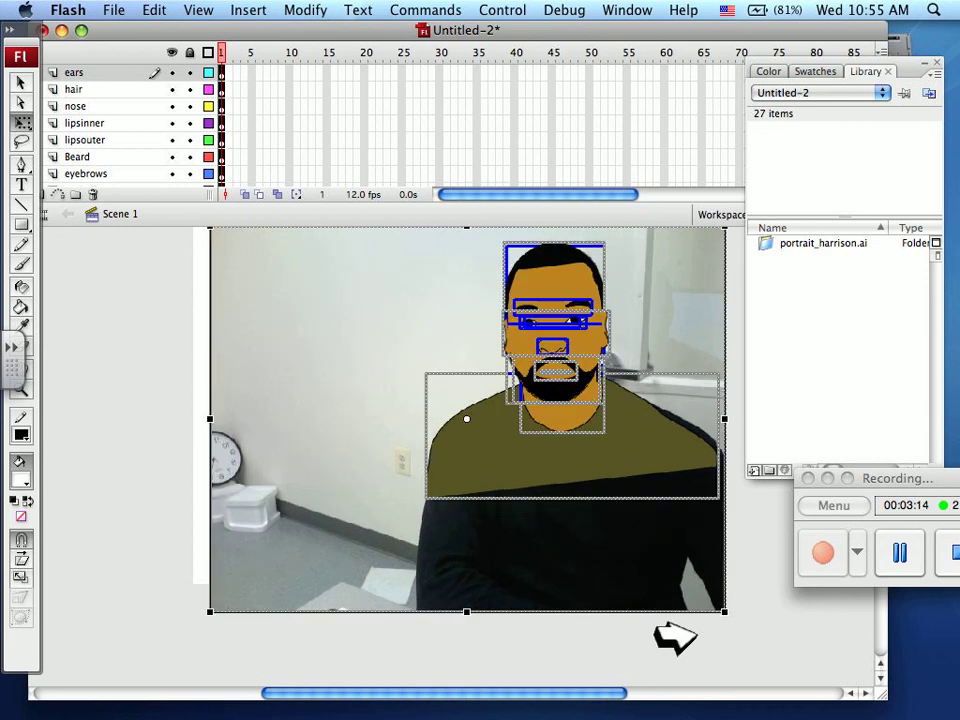
drag(665, 555, 645, 555)
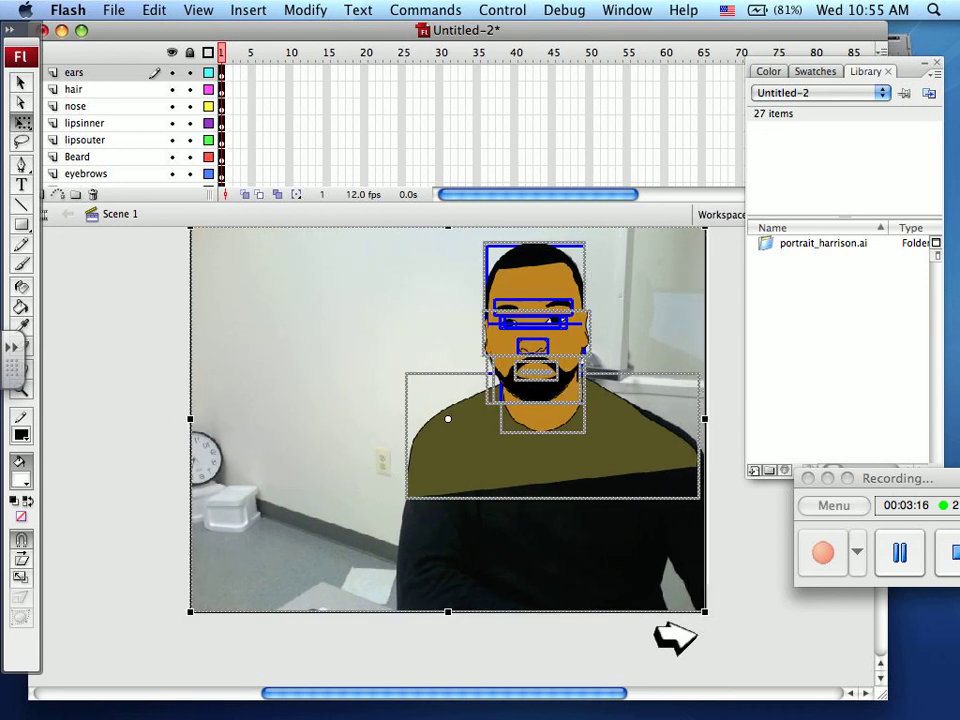
click(899, 552)
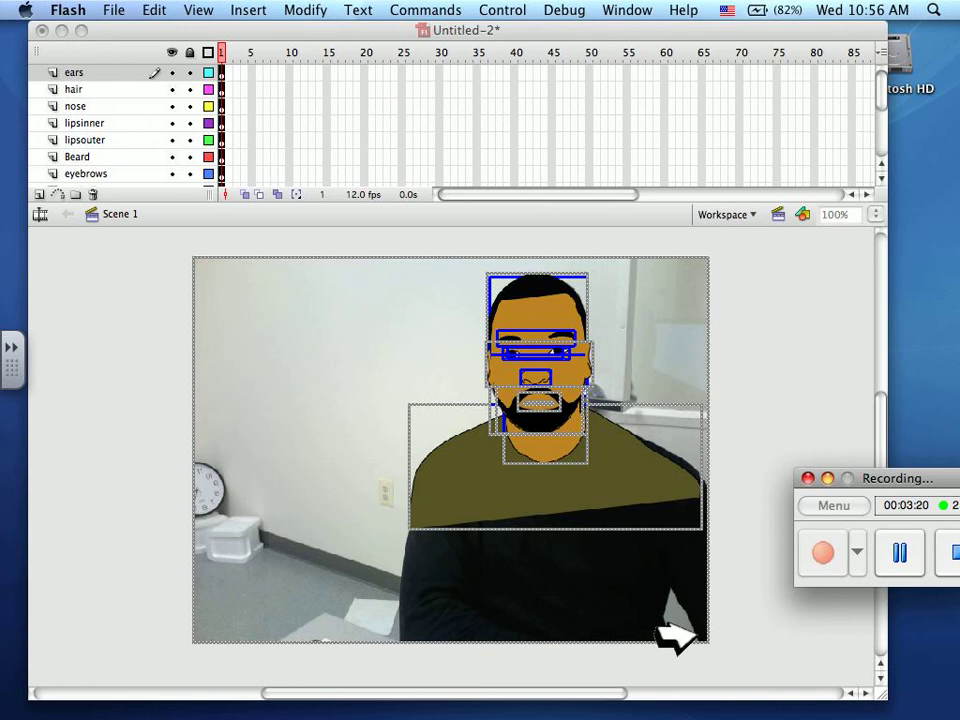
click(678, 636)
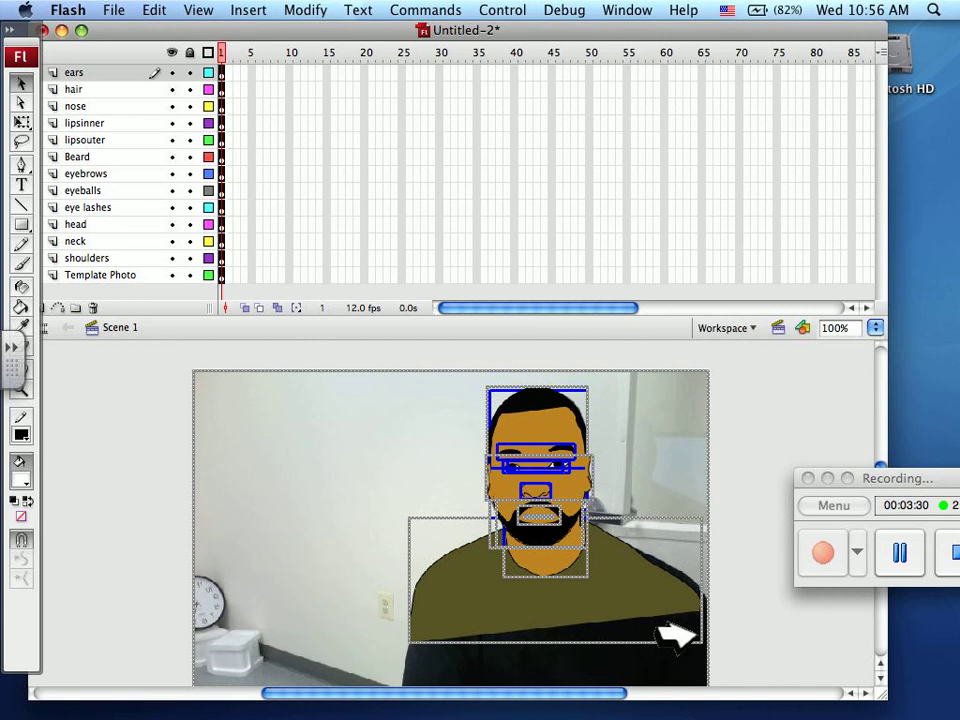
Convert the ears artwork in frame 1 of the ears layer into a graphic symbol named "ears".
drag(222, 72, 222, 106)
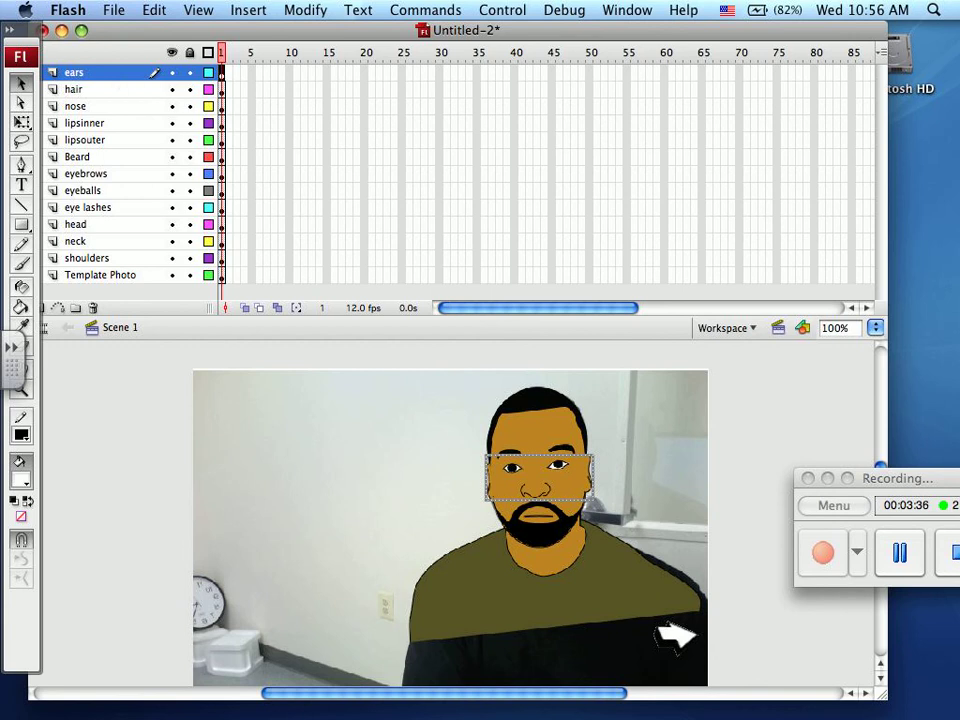
click(305, 10)
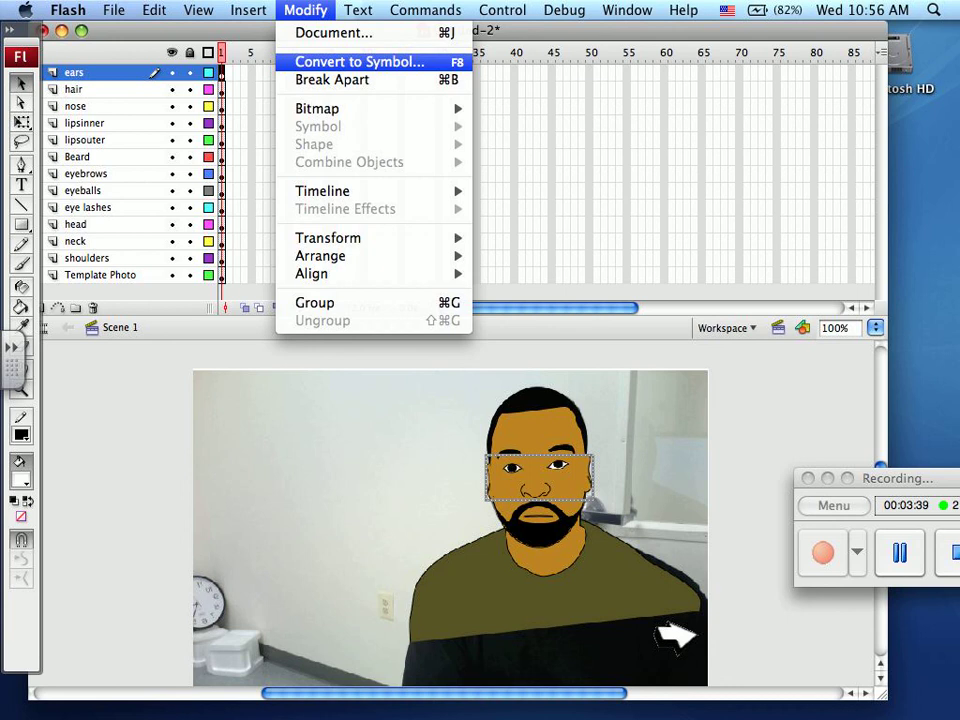
click(360, 62)
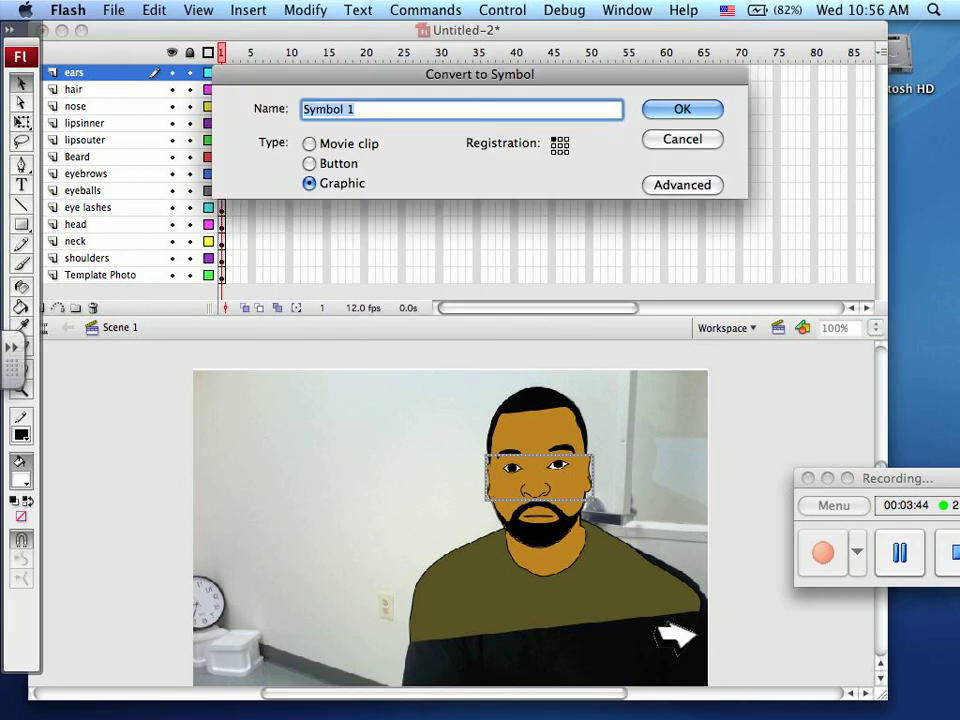
text(ea)
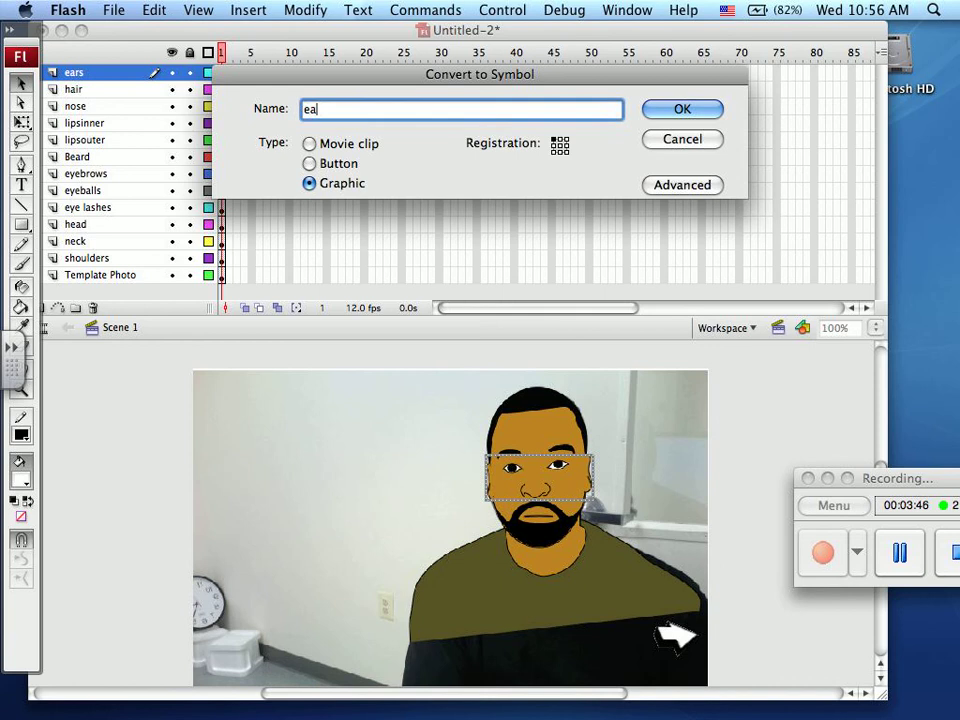
text(rs)
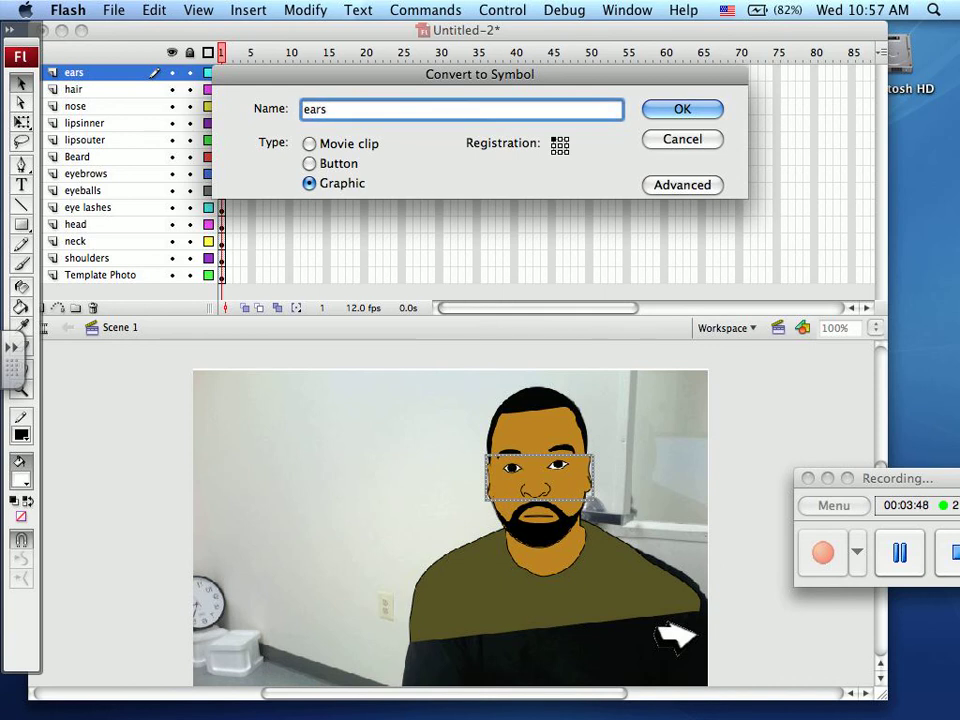
key(super+a)
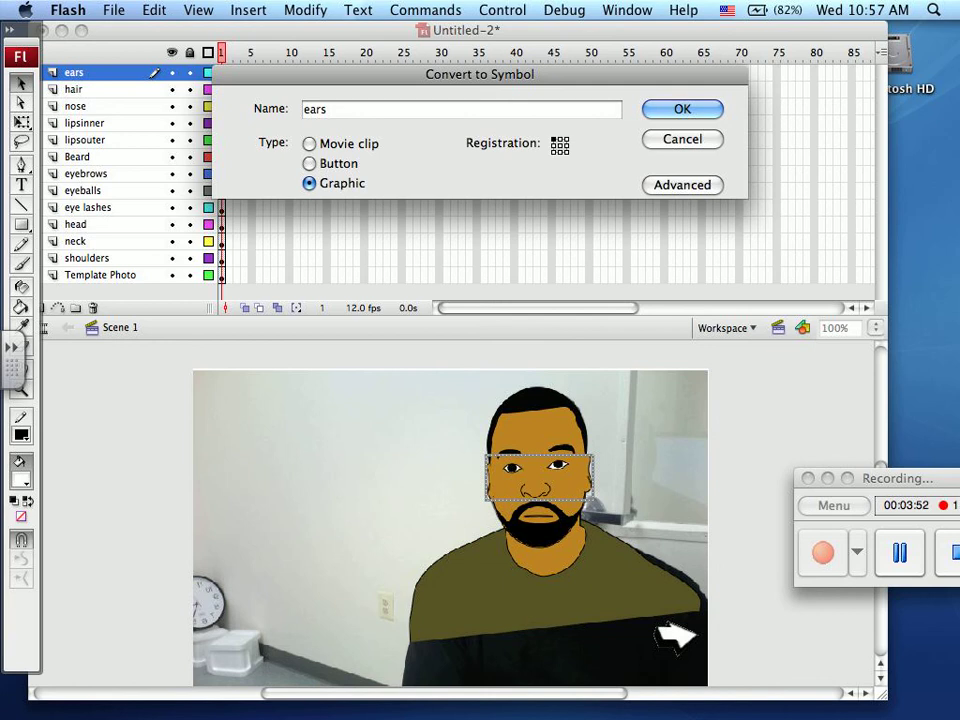
key(Return)
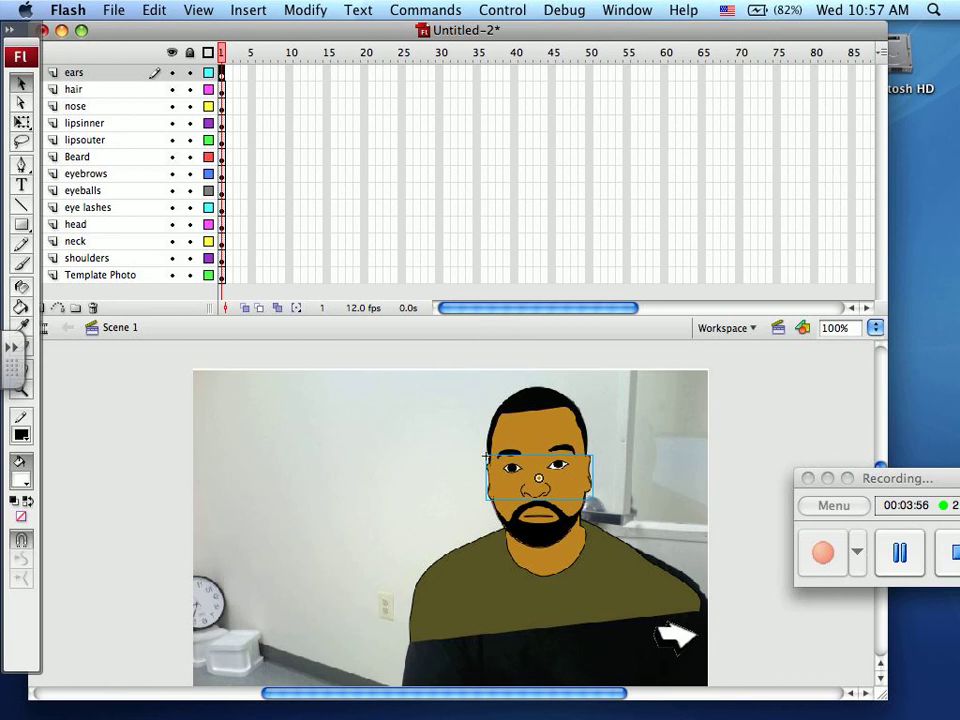
Show the document's Library of symbols.
click(899, 552)
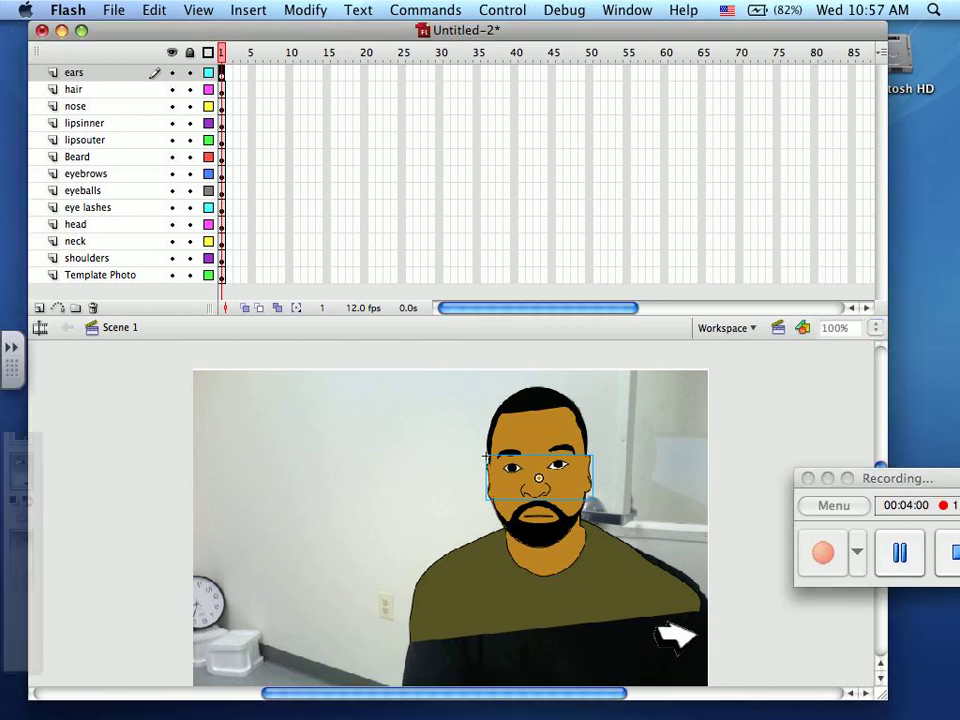
click(627, 10)
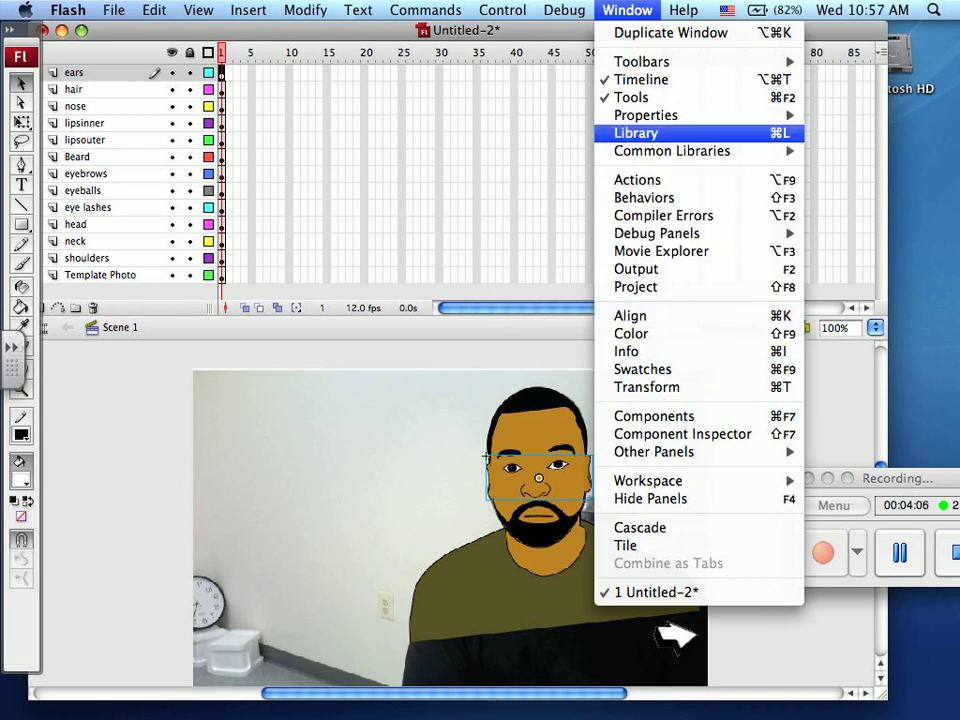
click(640, 133)
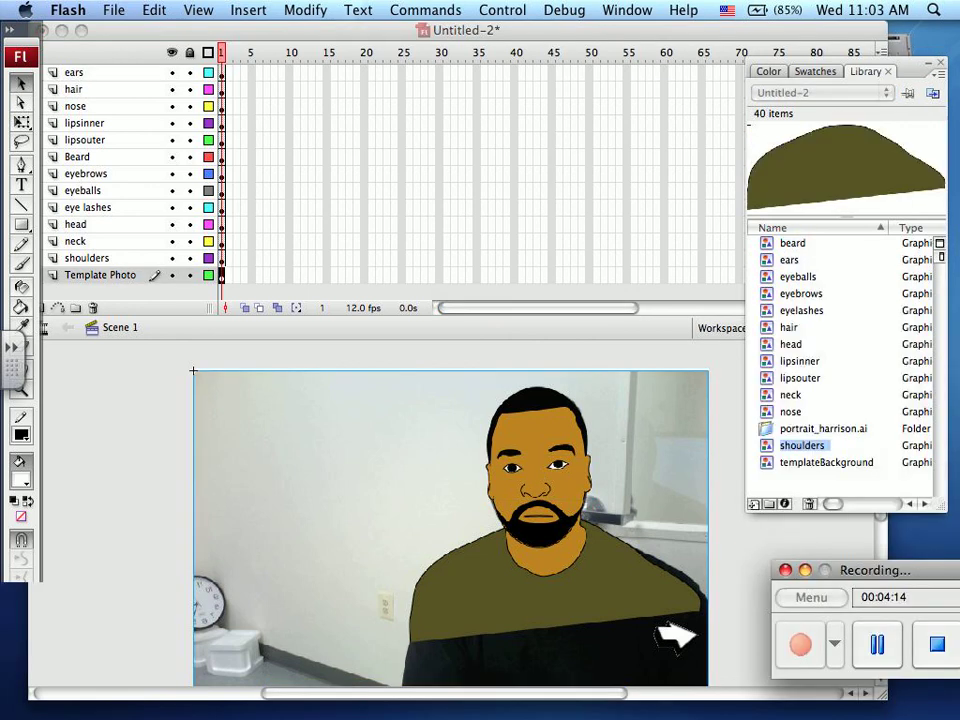
key(F4)
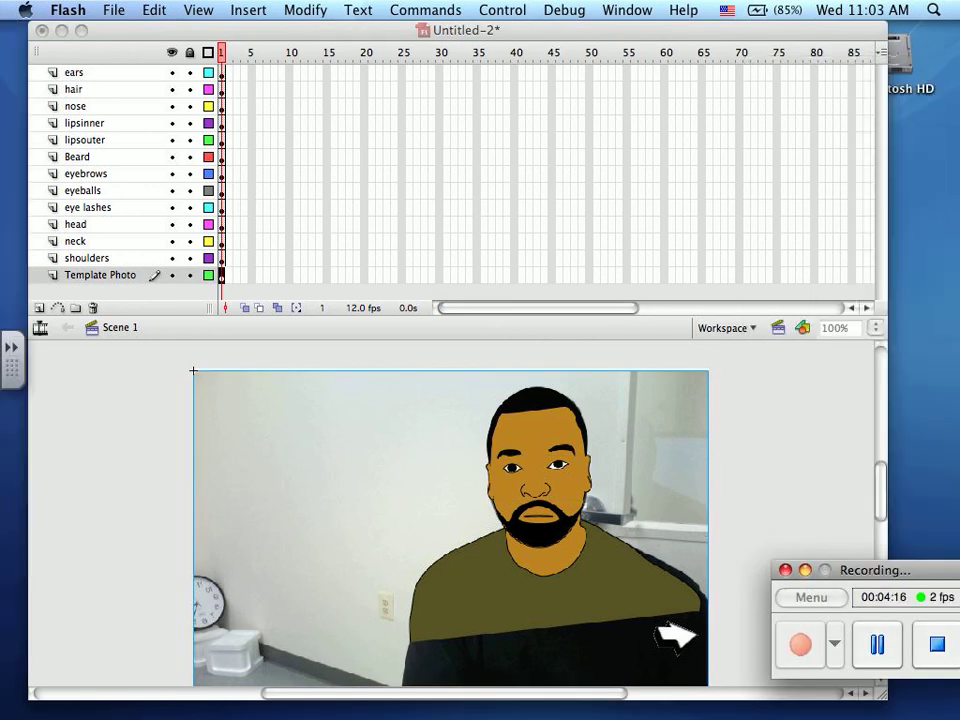
click(767, 364)
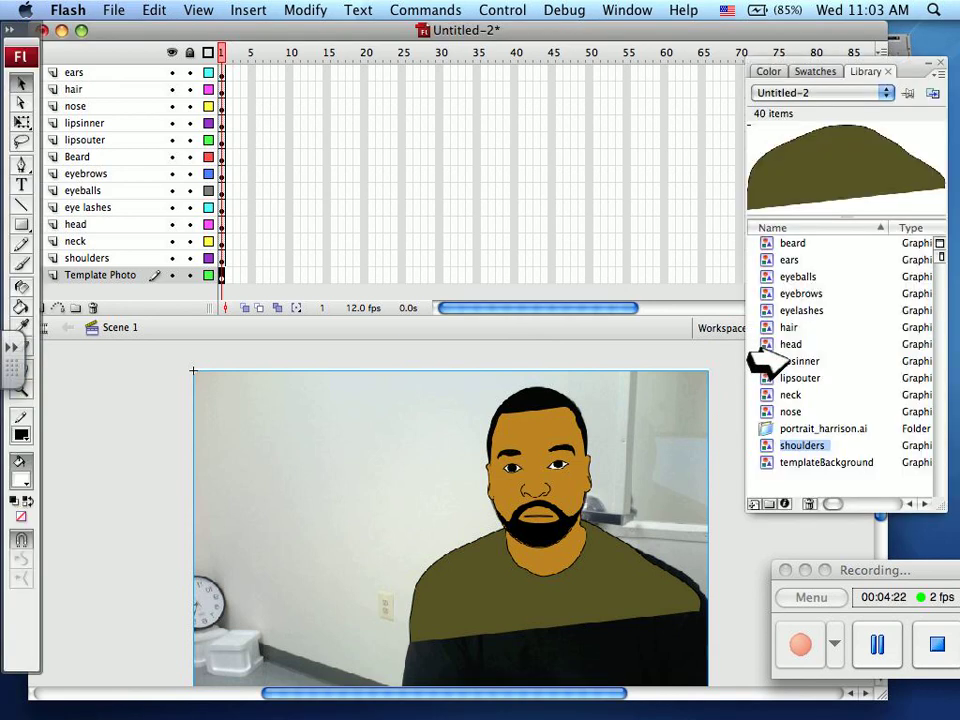
mouse_move(767, 364)
mouse_down()
mouse_move(731, 476)
mouse_move(677, 455)
mouse_up()
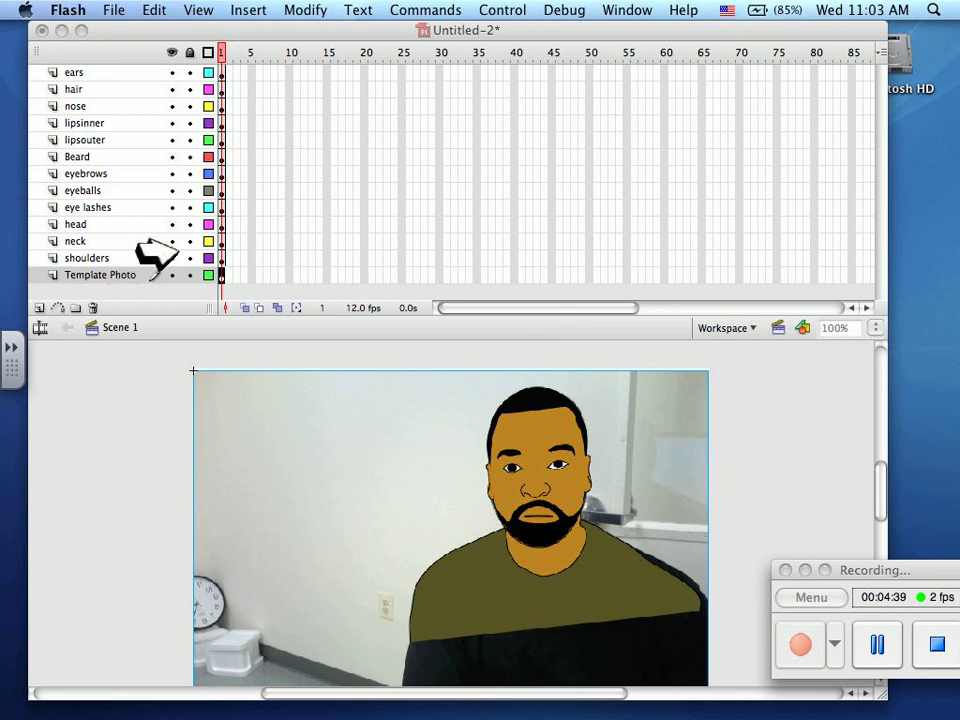
Insert keyframes at frame 20 on every layer, from ears down to Template Photo.
click(330, 76)
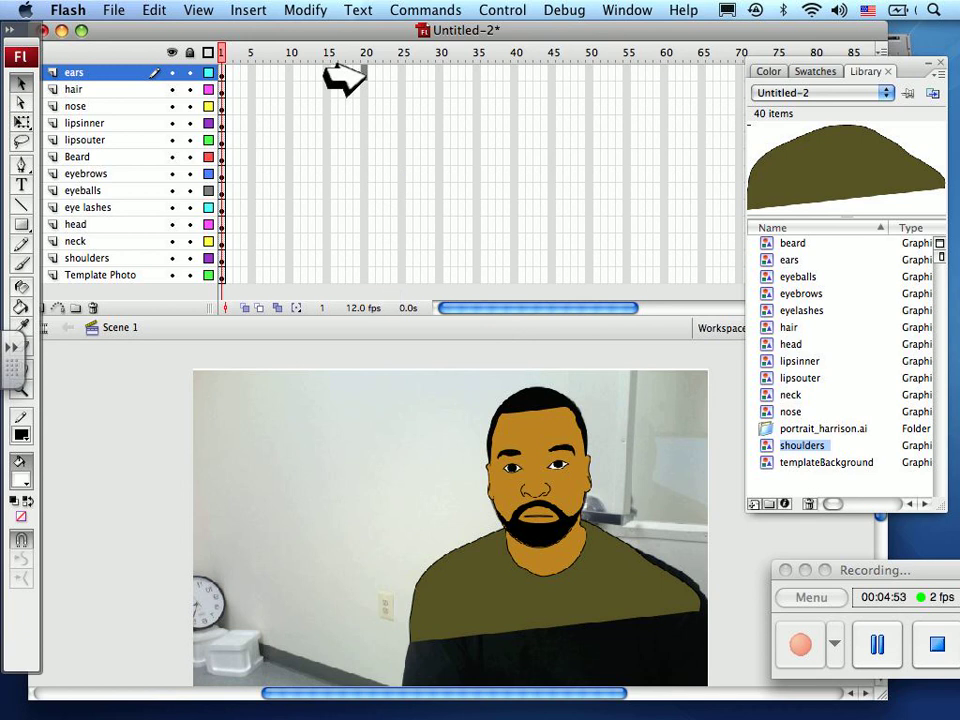
drag(364, 73, 364, 275)
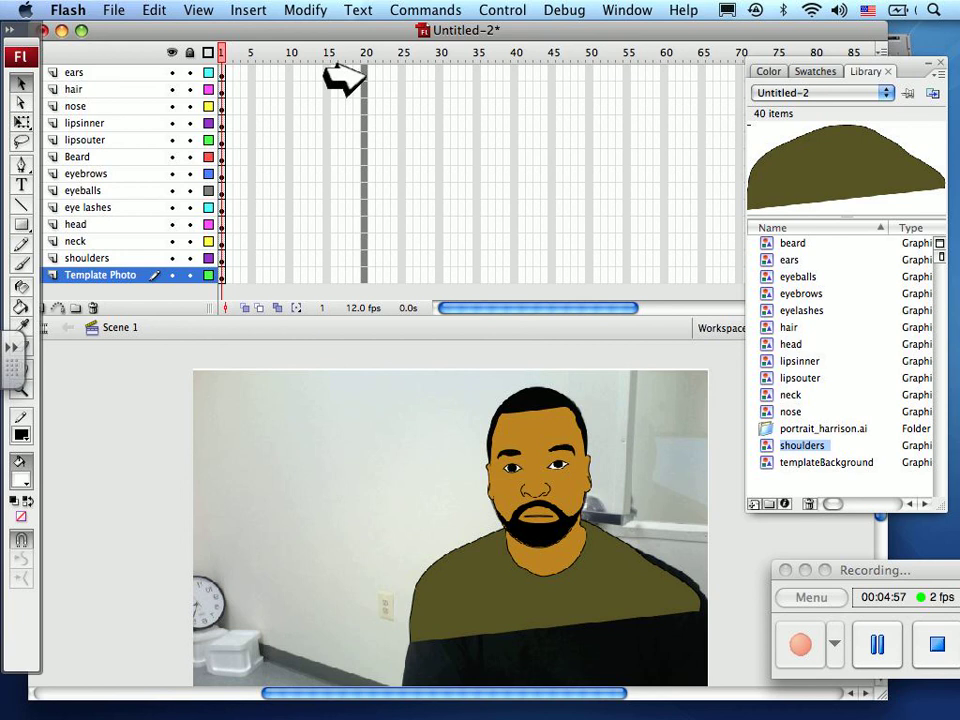
click(248, 10)
mouse_move(290, 61)
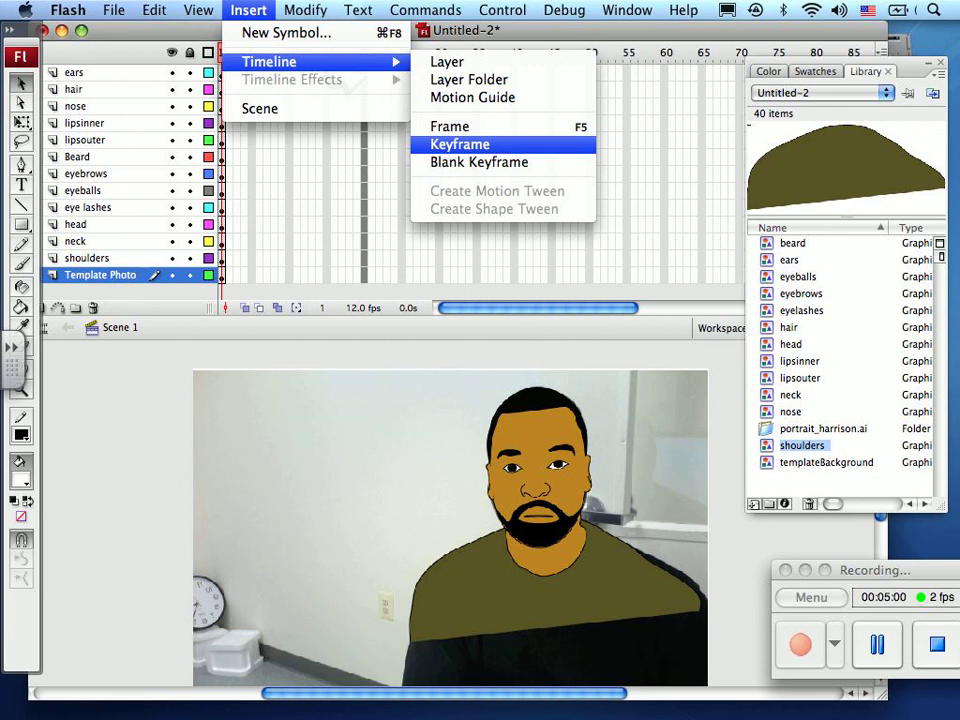
click(460, 144)
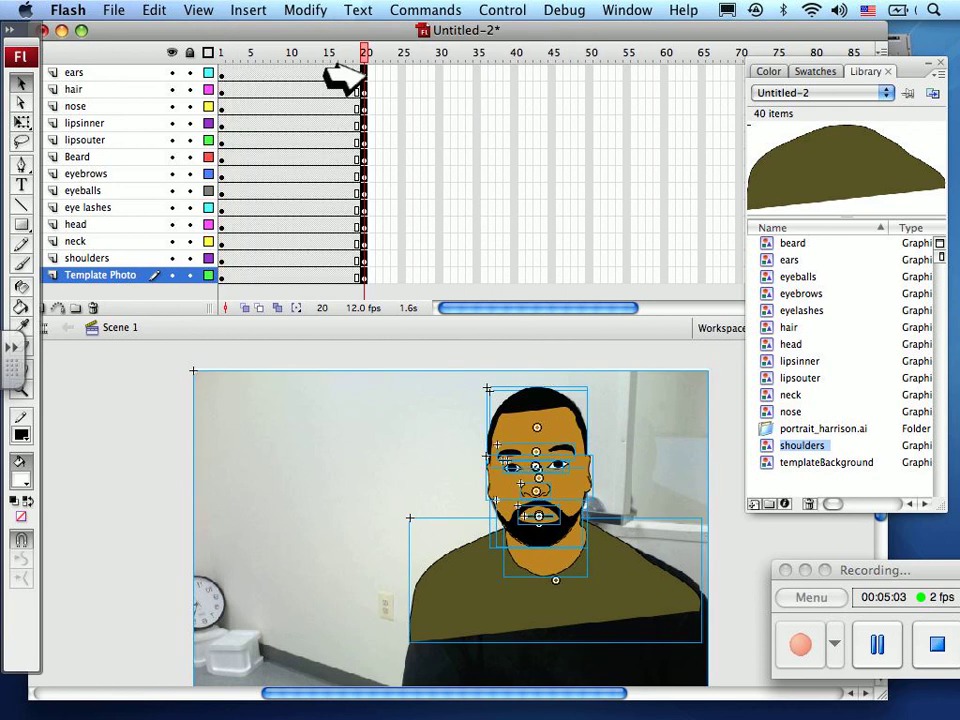